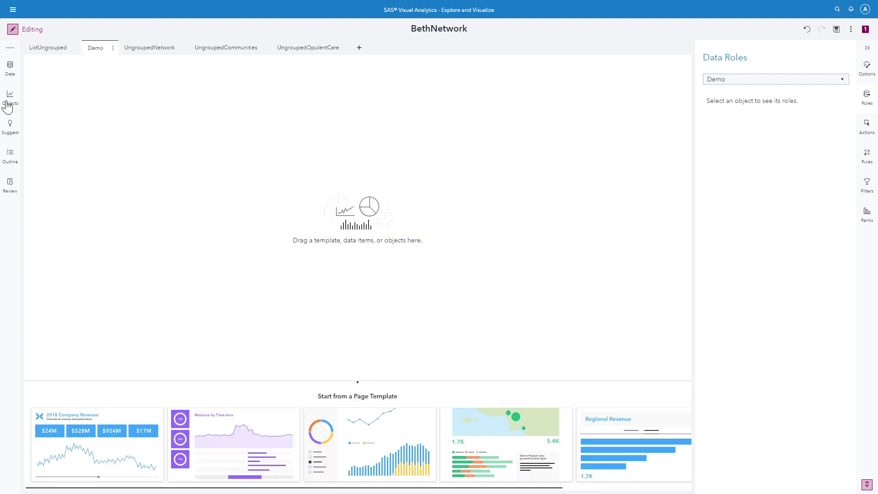
Open the list of objects to add to the empty Demo page of the BethNetwork report.
click(7, 107)
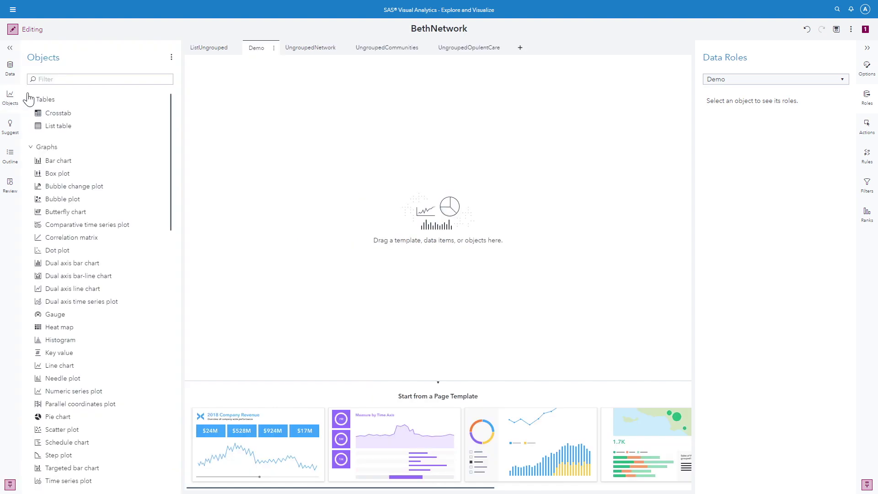
Filter the objects for 'network' and place a Network analysis object on the Demo page.
click(43, 80)
text(network)
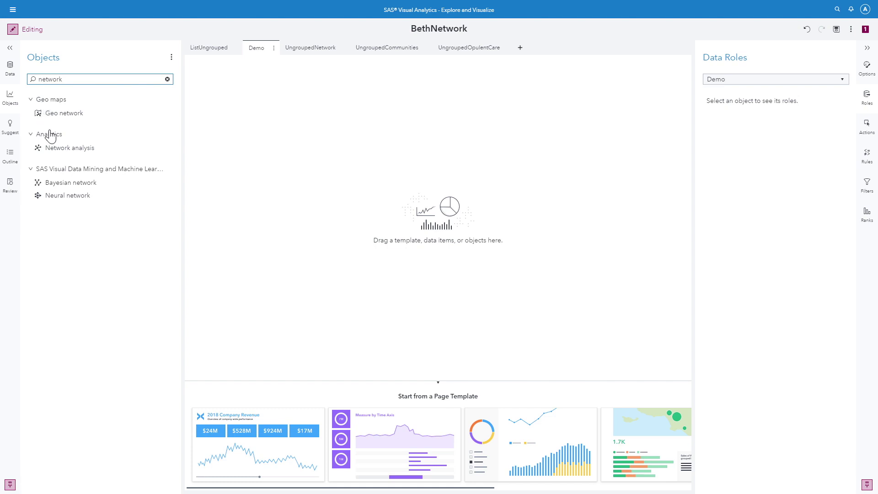
drag(52, 146, 265, 174)
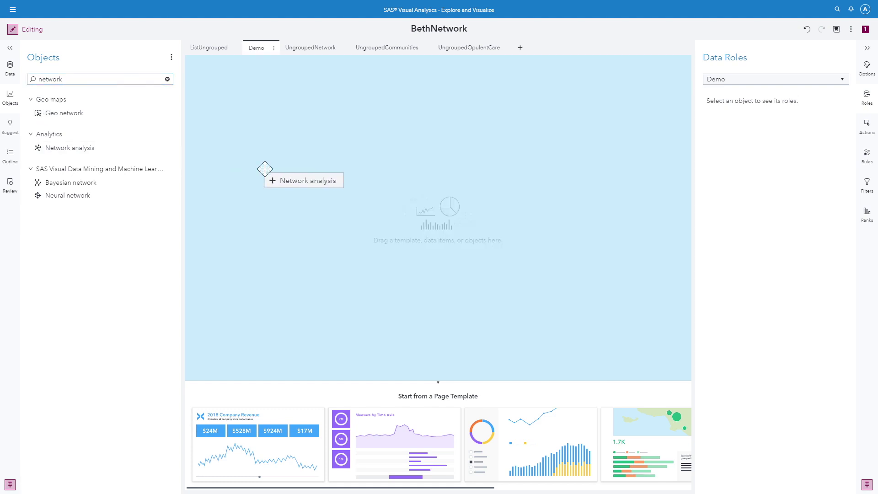
drag(265, 169, 267, 172)
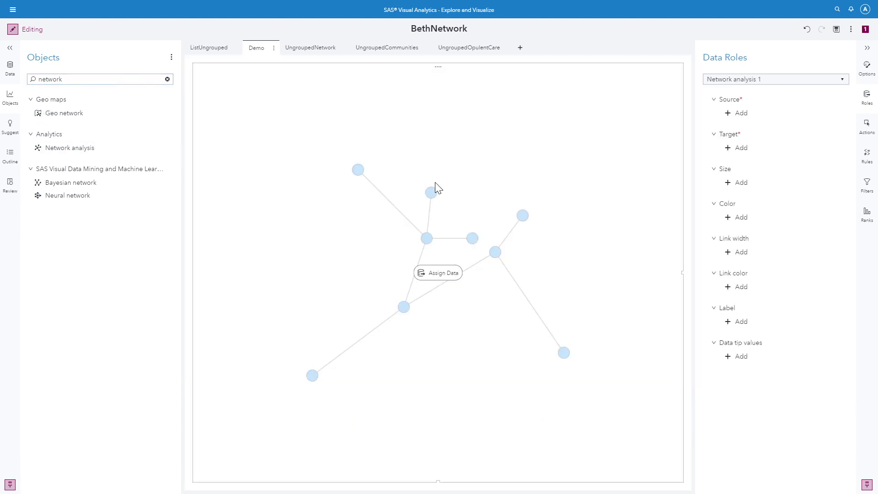
click(750, 119)
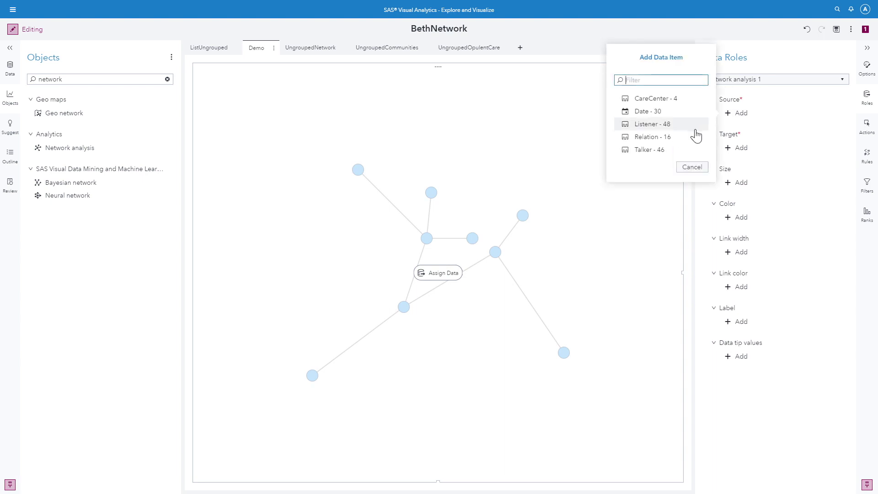
Assign Talker as the network's Source and Listener as its Target.
click(661, 154)
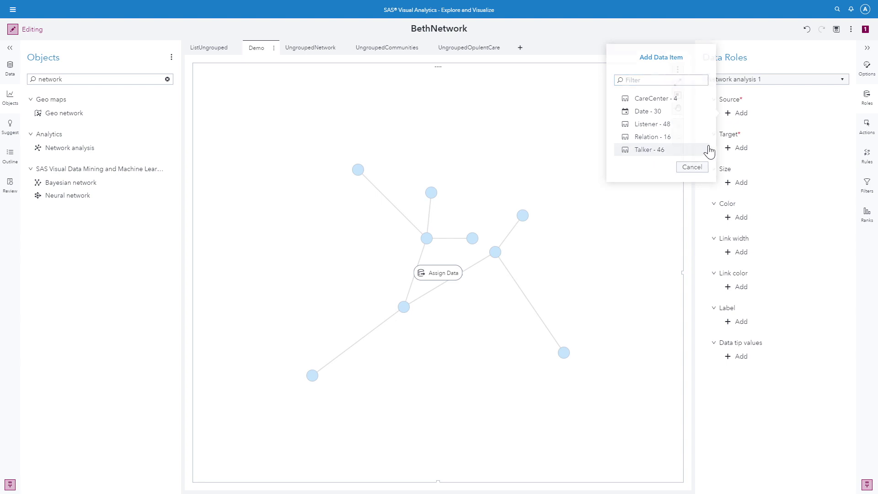
click(738, 149)
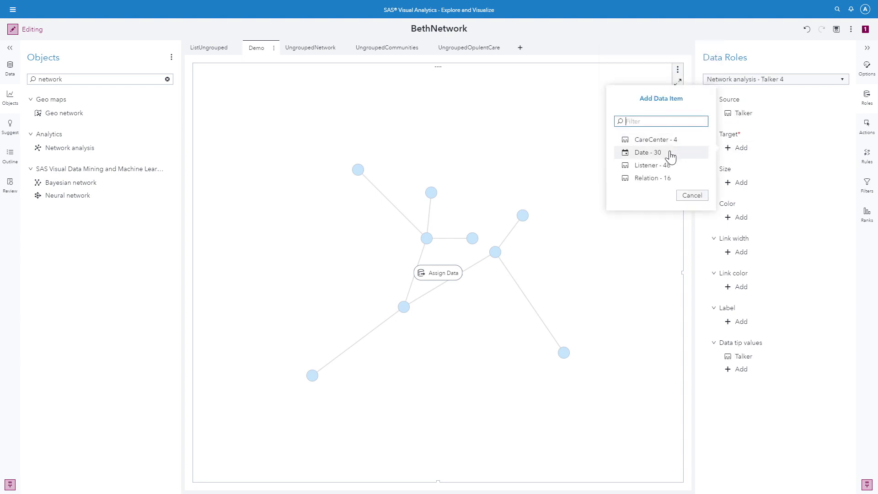
click(659, 166)
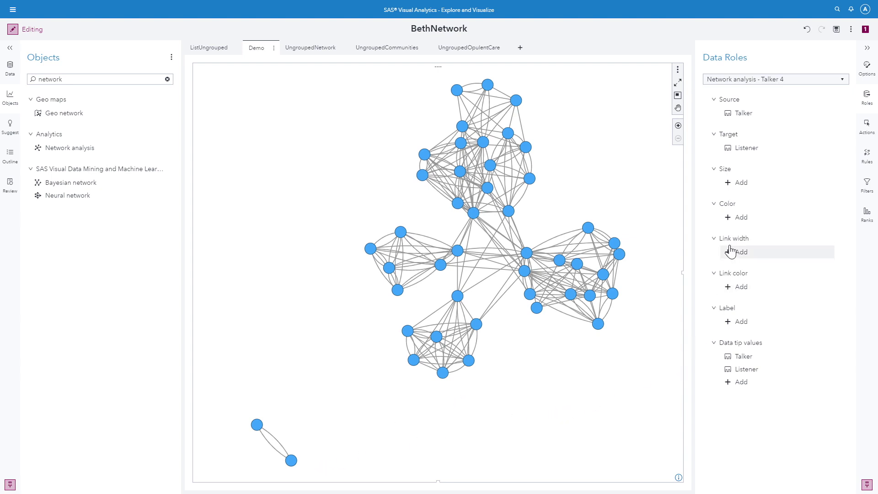
click(739, 218)
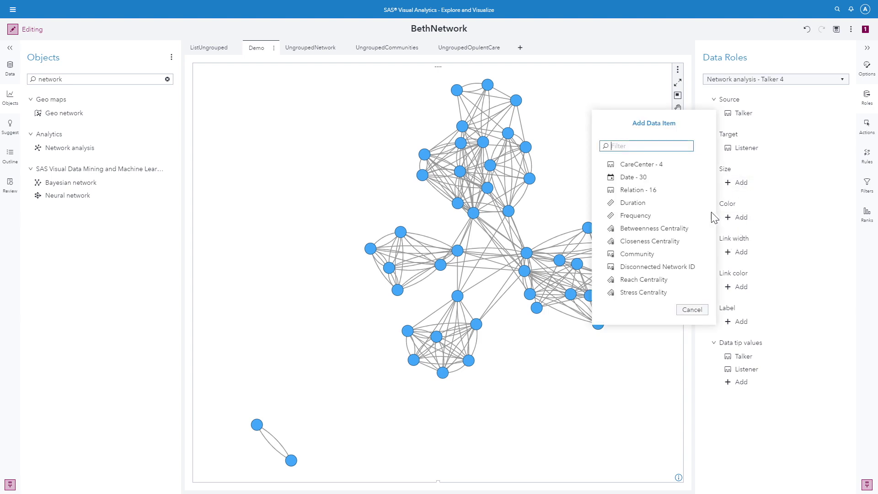
Colour the network nodes by Disconnected Network ID.
click(647, 267)
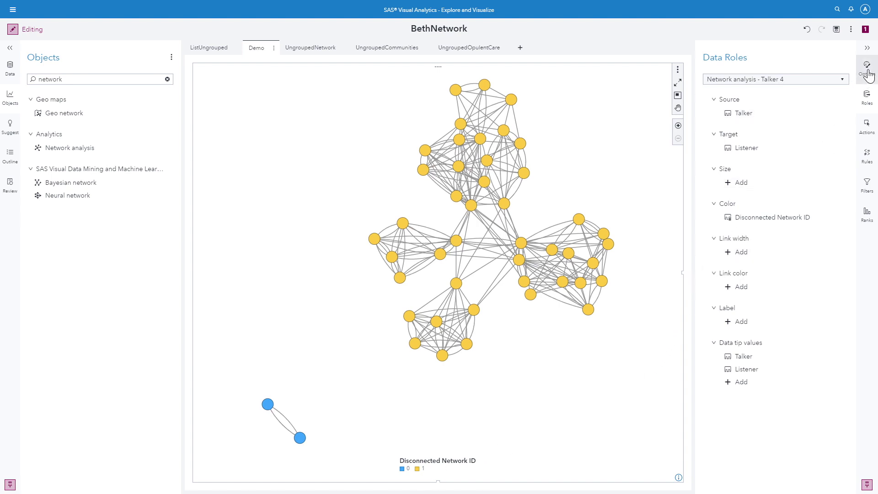
click(868, 68)
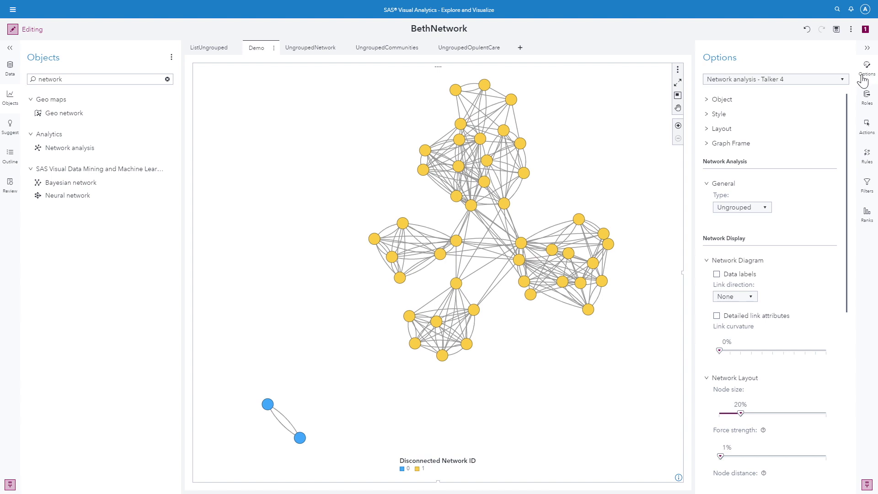
Show node name labels at 14-point bold, then switch the data labels off again.
click(716, 274)
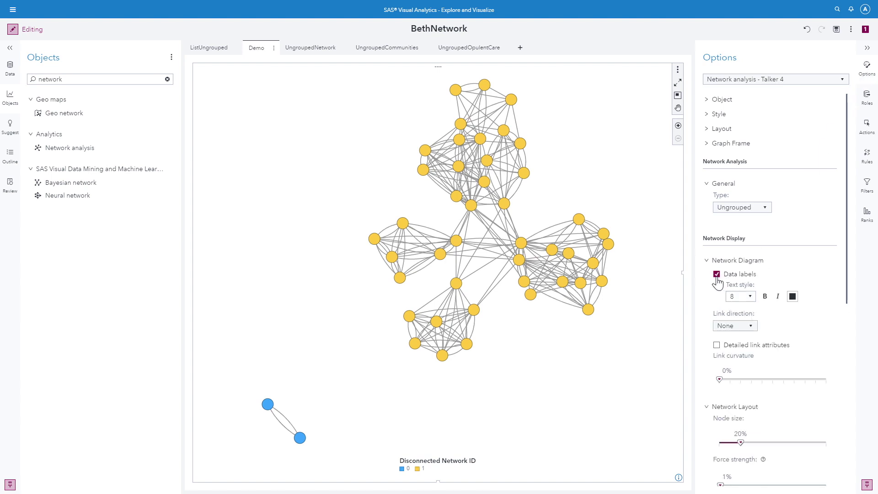
click(750, 297)
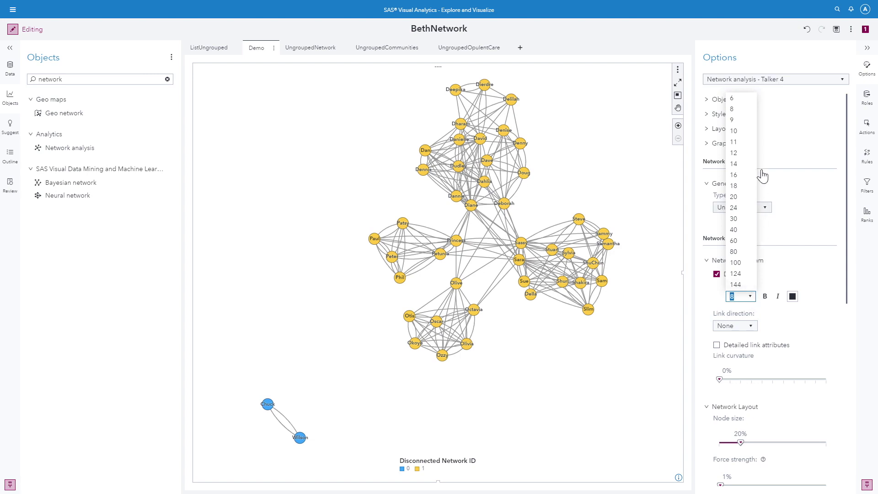
click(734, 164)
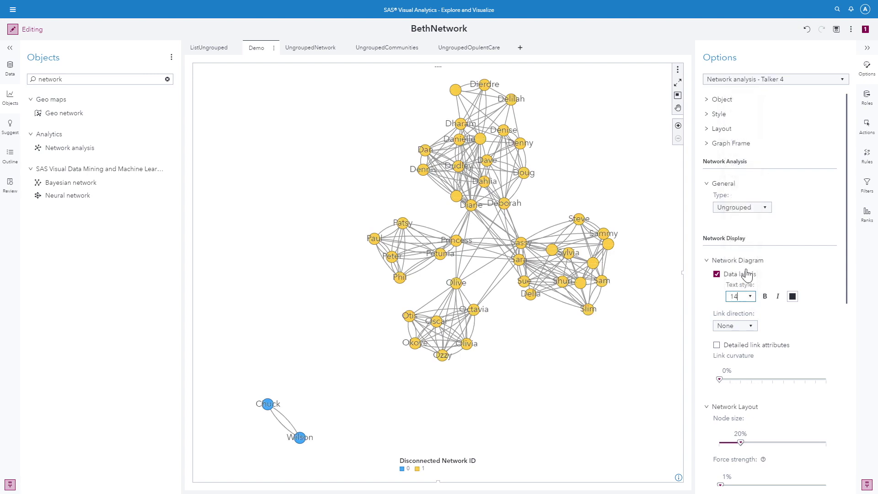
click(764, 297)
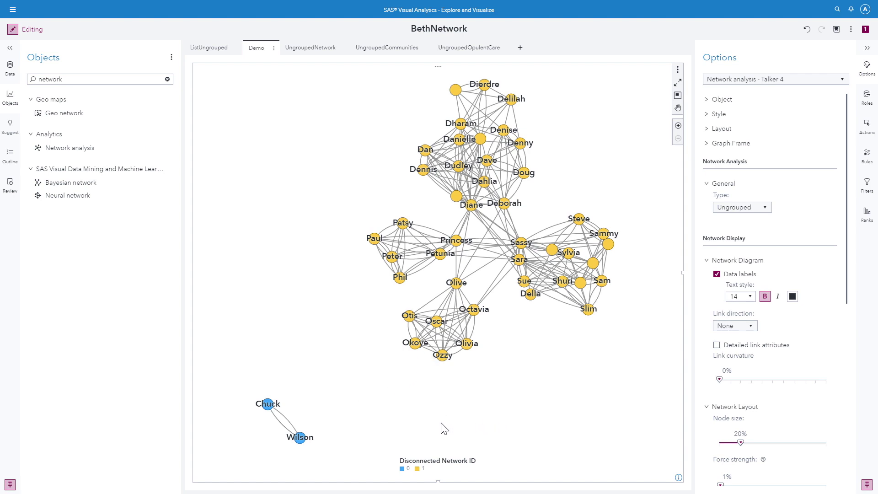
click(716, 274)
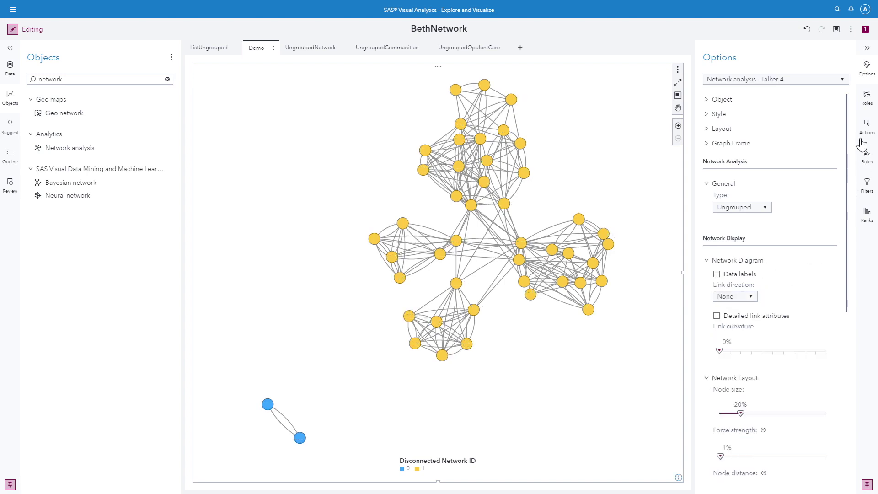
Replace Disconnected Network ID with Community as the node colour, giving five groups.
click(865, 103)
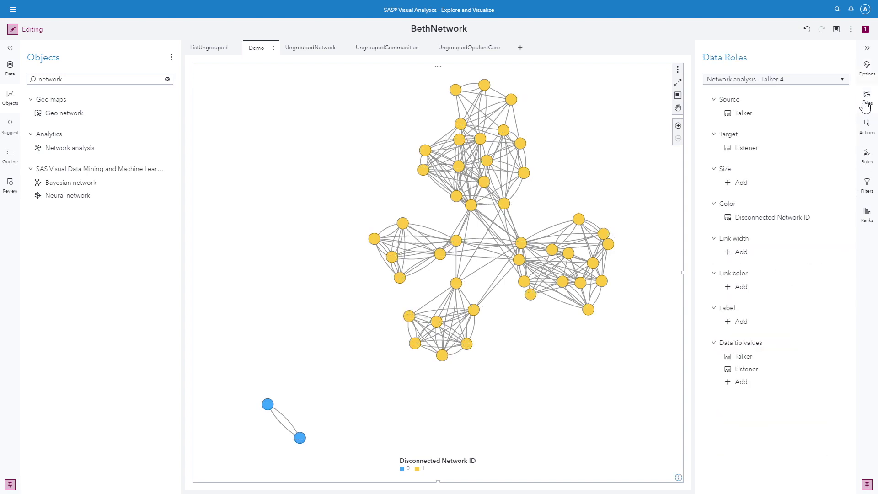
click(754, 223)
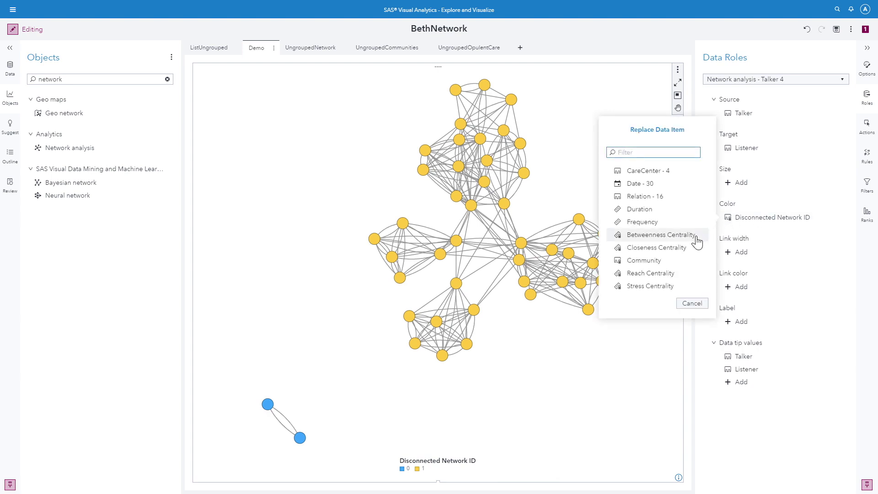
click(662, 262)
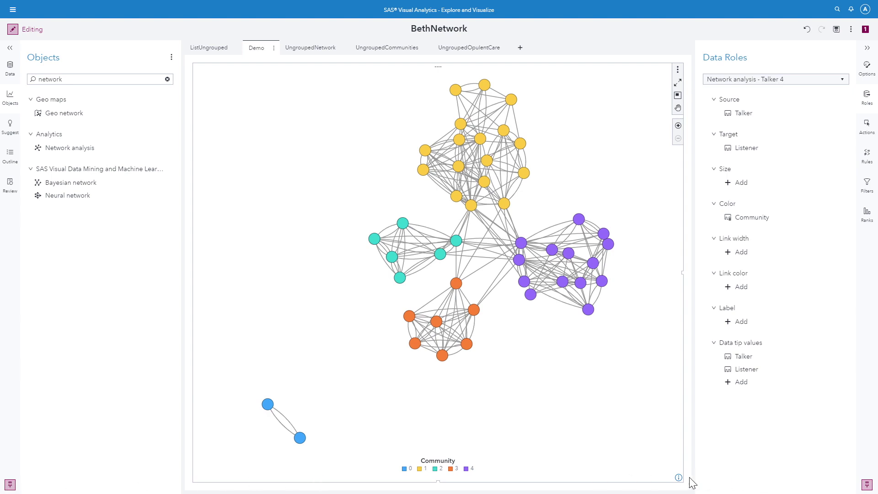
click(865, 197)
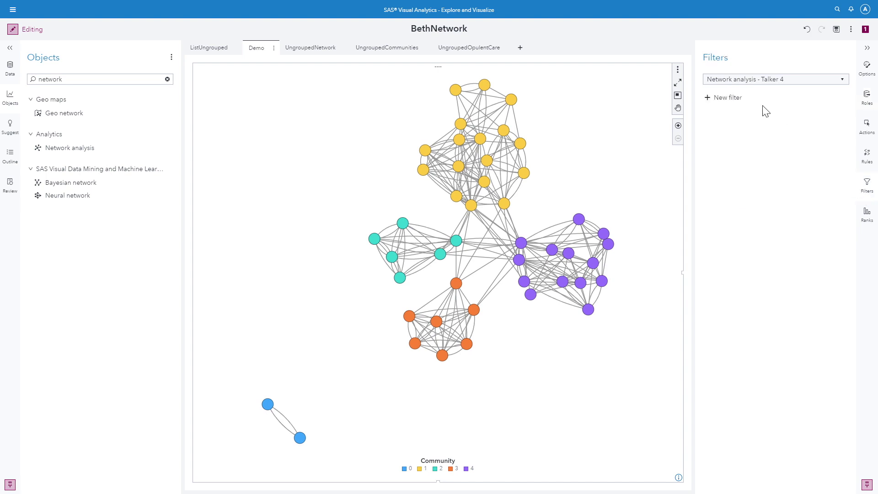
Add a CareCenter filter keeping only OpulentCare and excluding missing values.
click(732, 102)
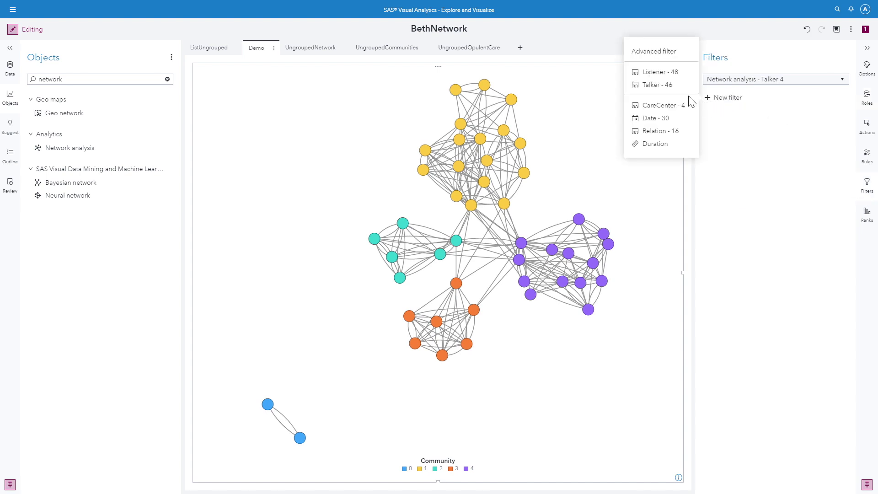
click(670, 108)
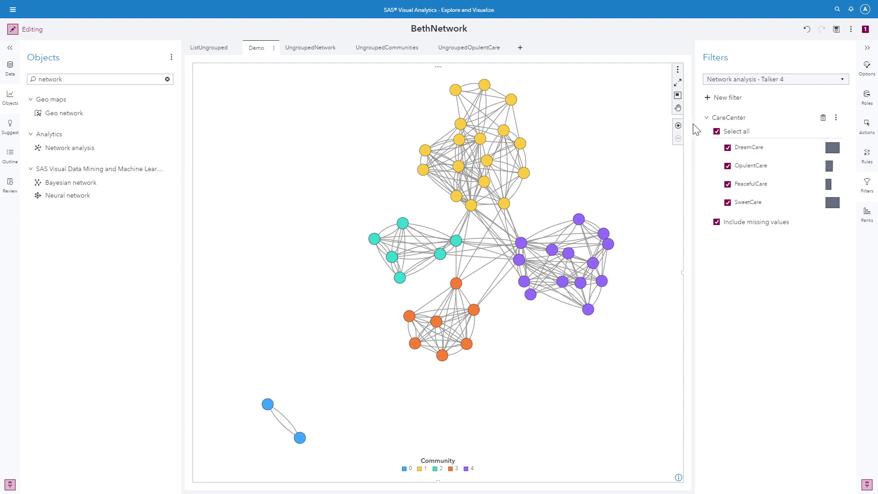
click(727, 147)
click(727, 184)
click(727, 202)
click(717, 222)
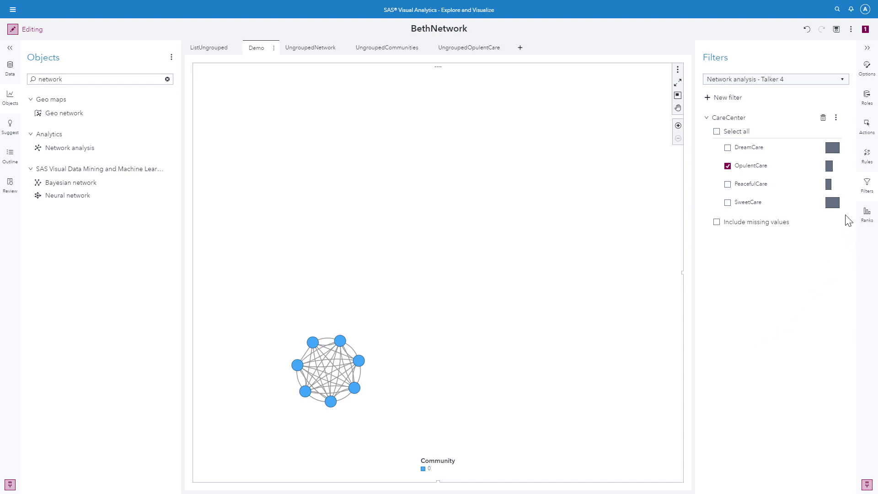
click(731, 97)
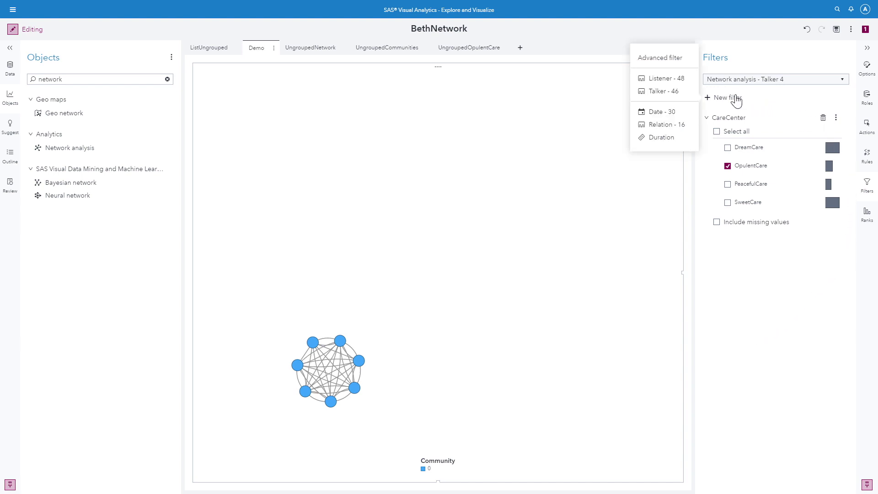
Add a Duration filter limited to 10–17 and reposition one node in the layout.
click(663, 137)
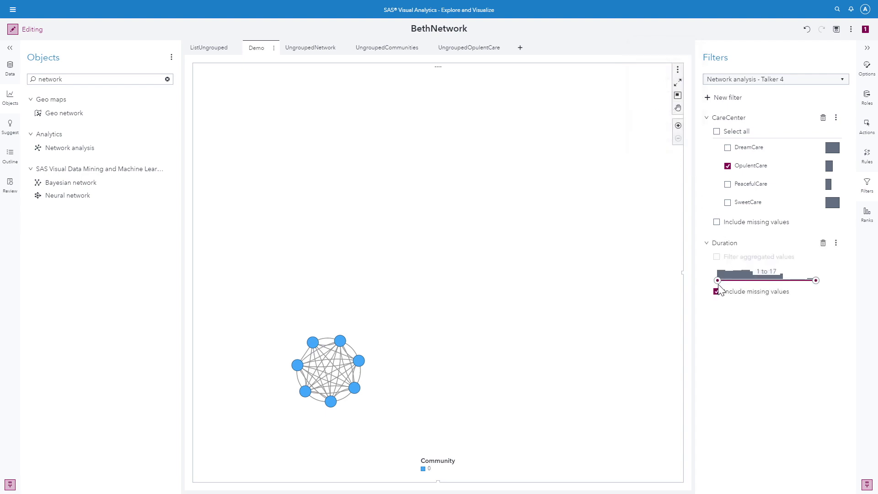
drag(717, 282, 774, 299)
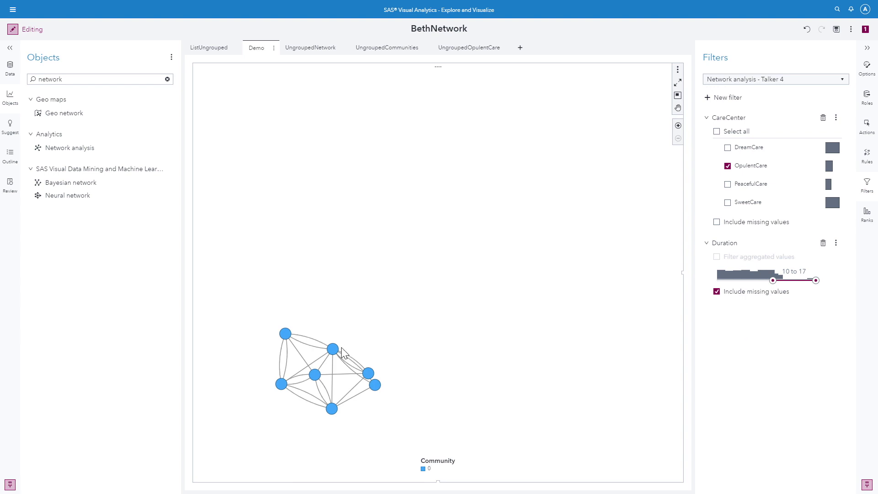
mouse_move(336, 347)
drag(337, 346, 380, 341)
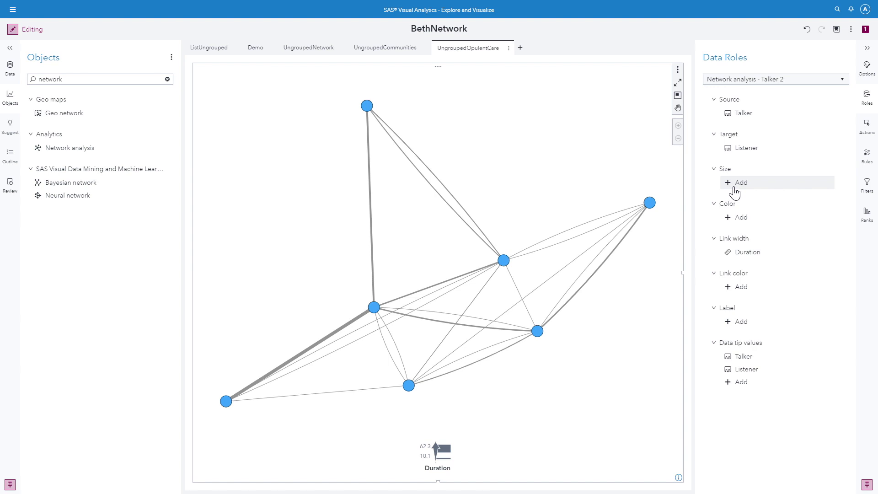
Size the UngroupedOpulentCare network's nodes by Reach Centrality.
click(733, 190)
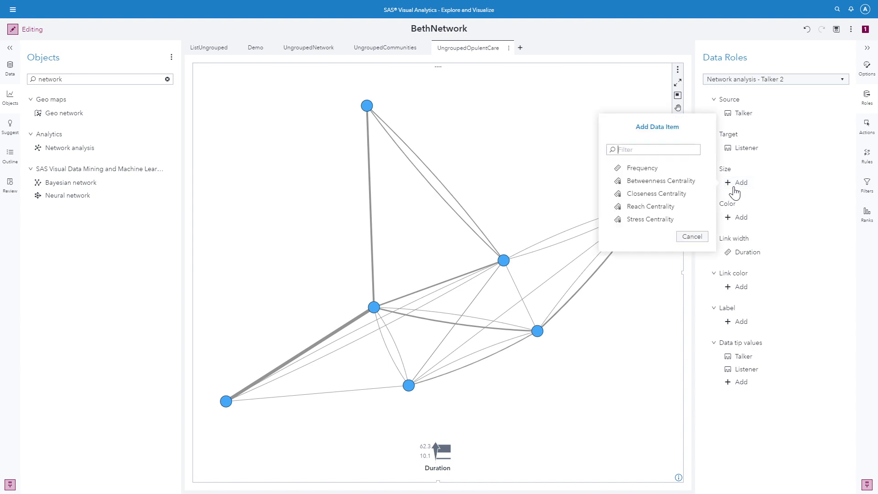
click(676, 212)
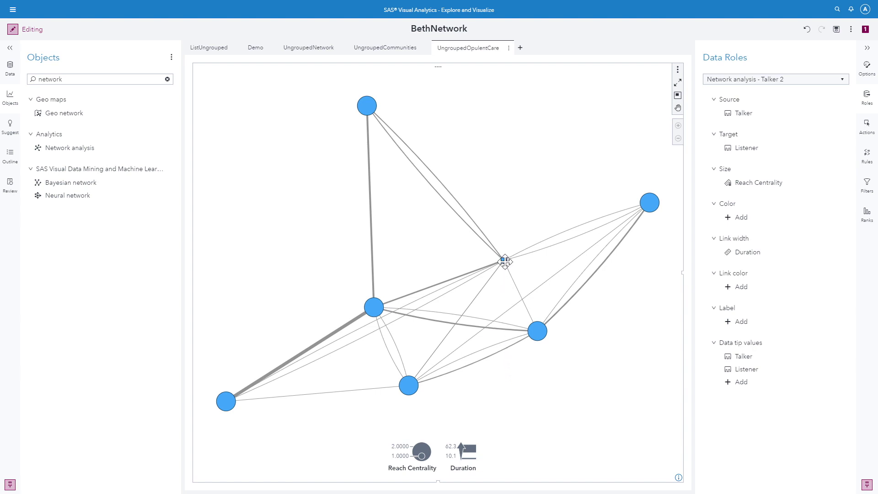
mouse_move(504, 261)
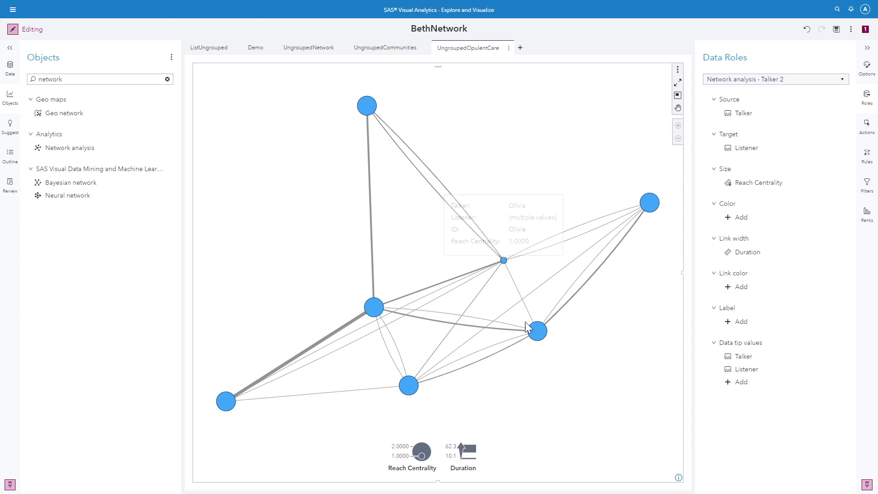
mouse_move(531, 335)
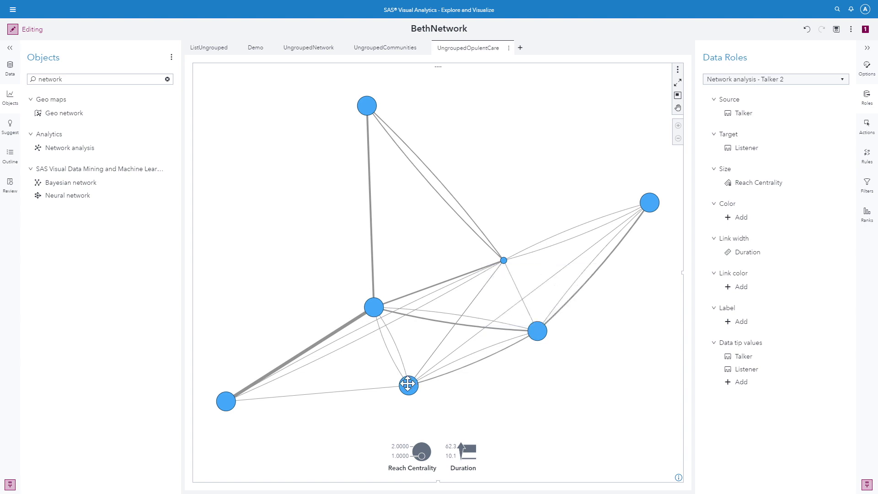
mouse_move(407, 383)
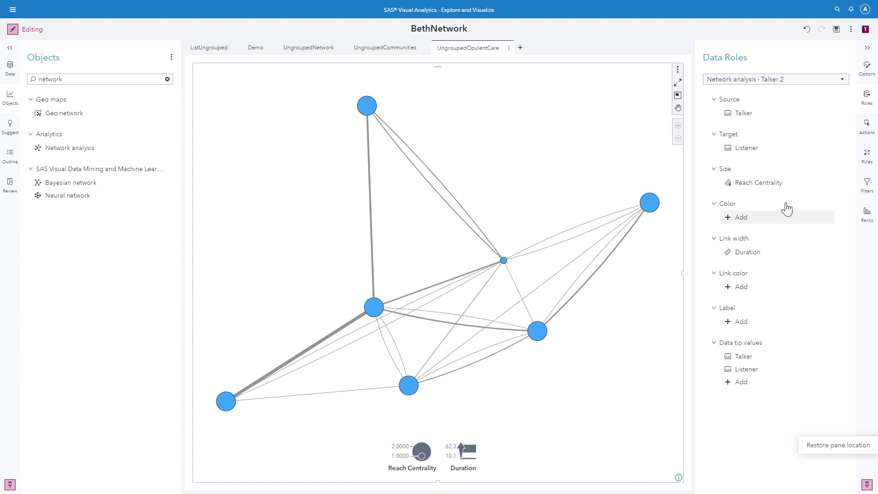
Switch the node size measure from Reach Centrality to Closeness Centrality.
click(773, 187)
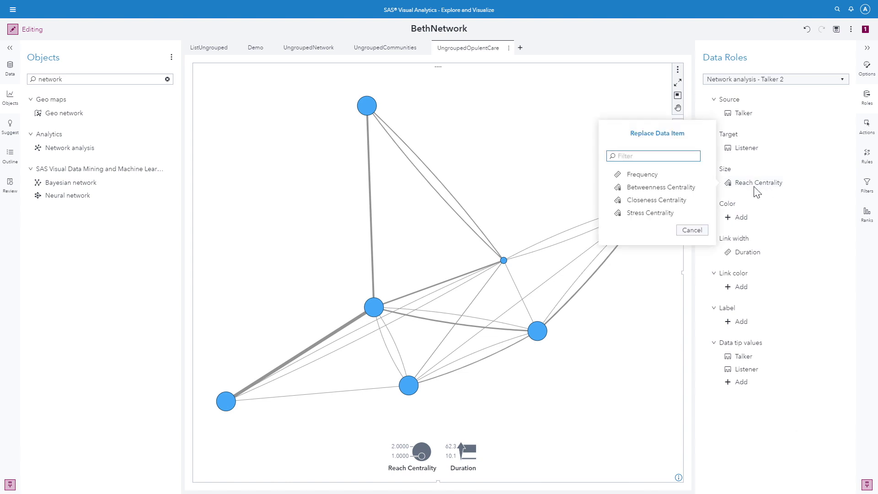
click(688, 201)
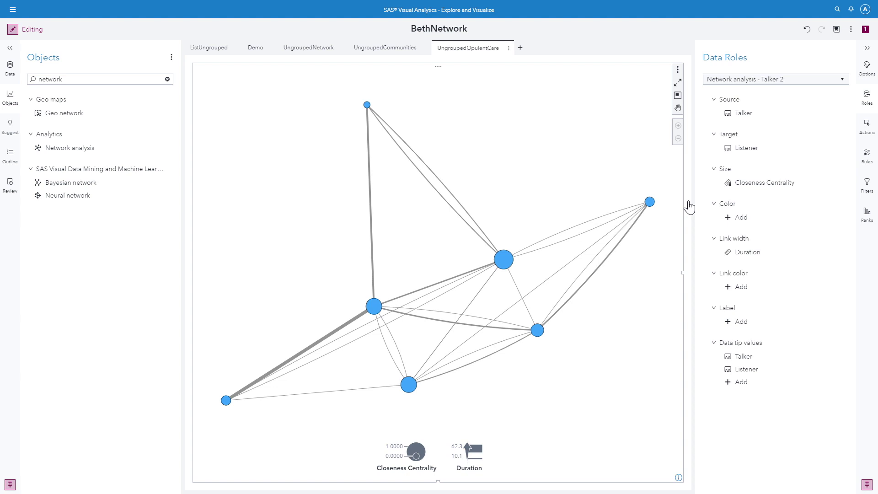
mouse_move(503, 259)
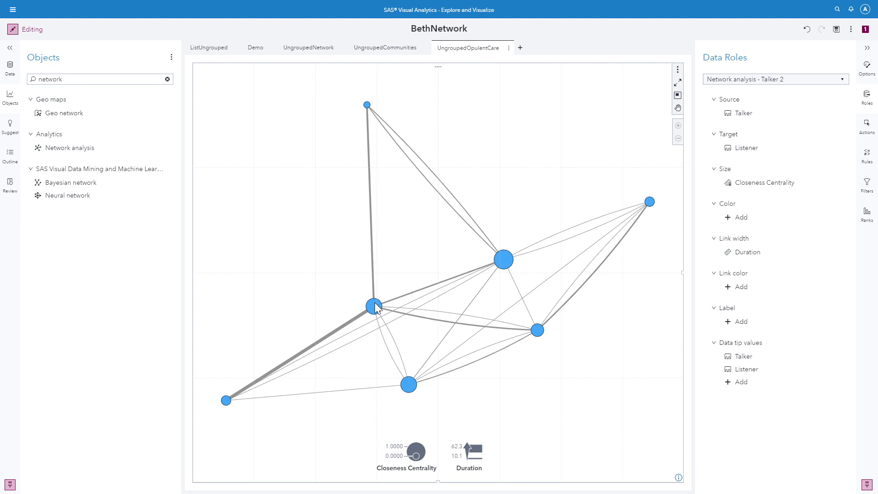
mouse_move(373, 305)
mouse_move(223, 400)
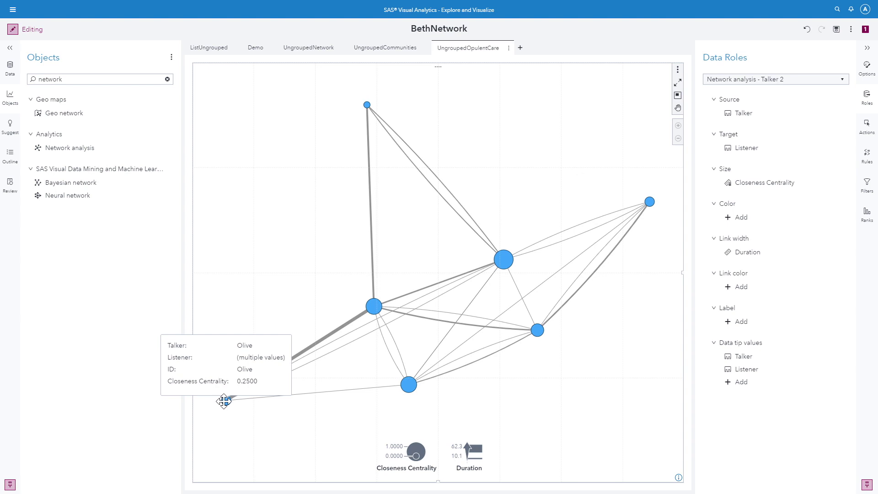
Replace Closeness Centrality with Stress Centrality as the node size measure.
click(776, 192)
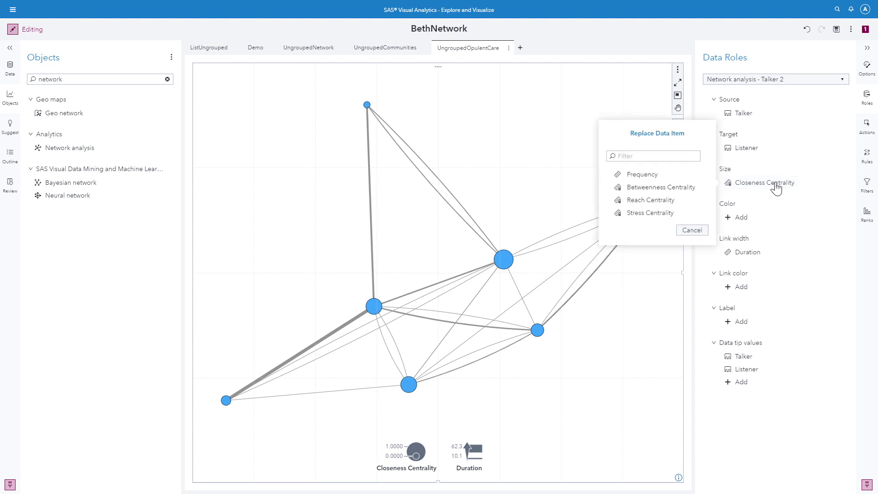
click(649, 213)
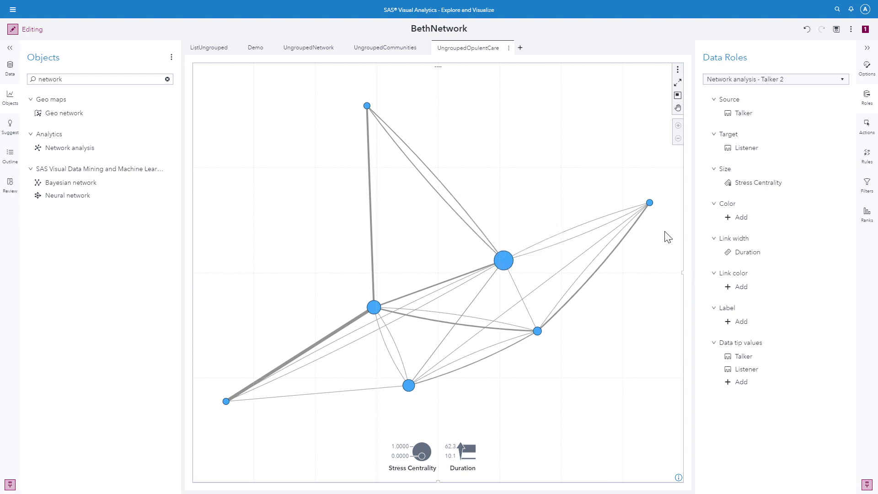
mouse_move(651, 206)
Swap the node size measure from Stress Centrality to Betweenness Centrality.
click(763, 183)
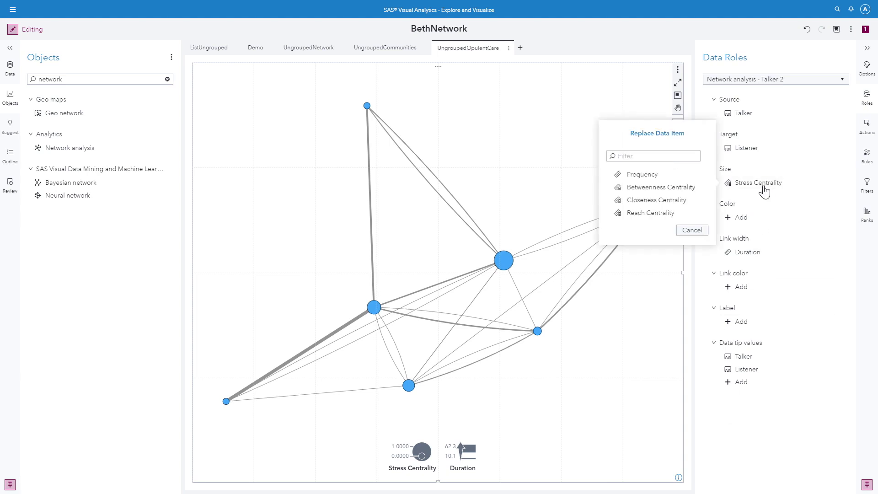
click(676, 188)
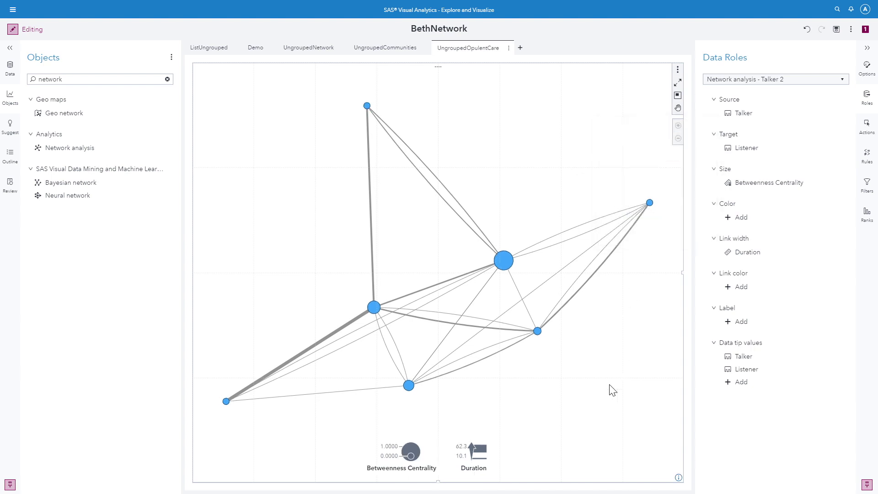